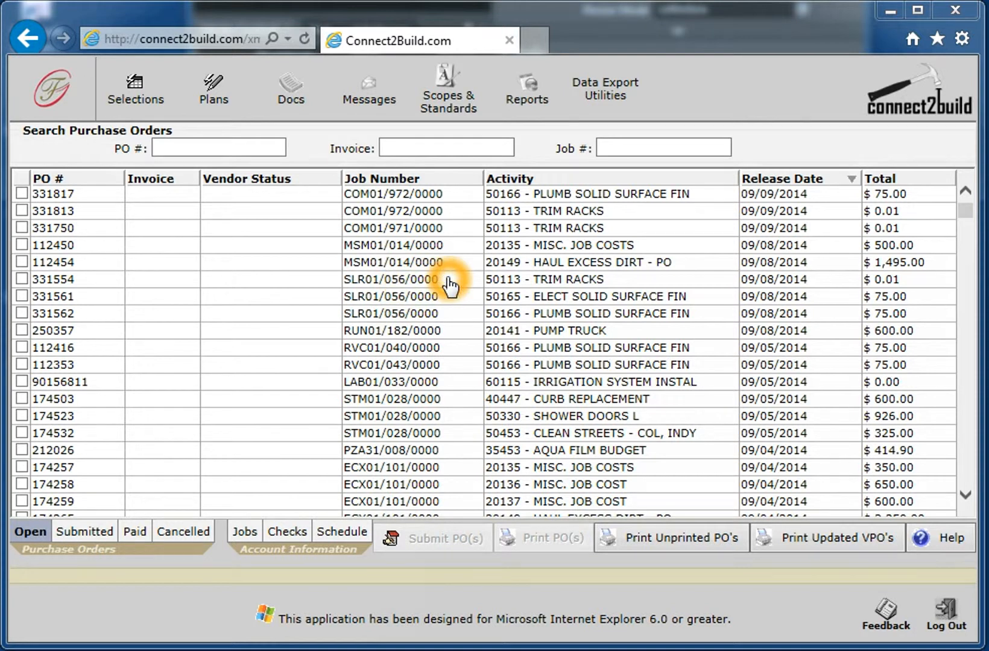
- Open the details of the HAUL EXCESS DIRT - PO purchase order and bring the dialog fully into view
left_click(89, 278)
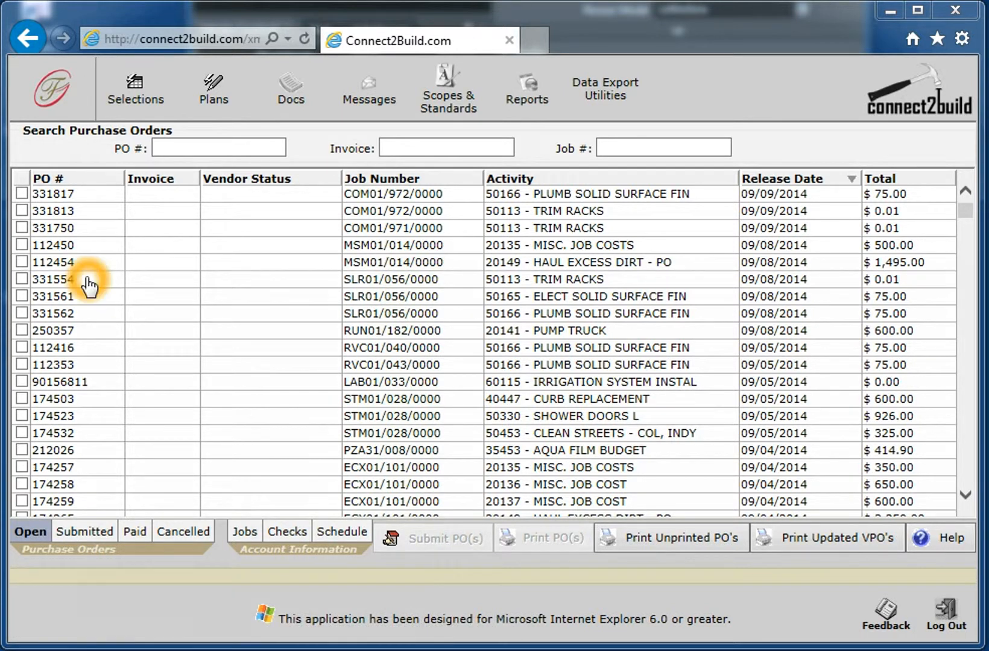
left_click(550, 279)
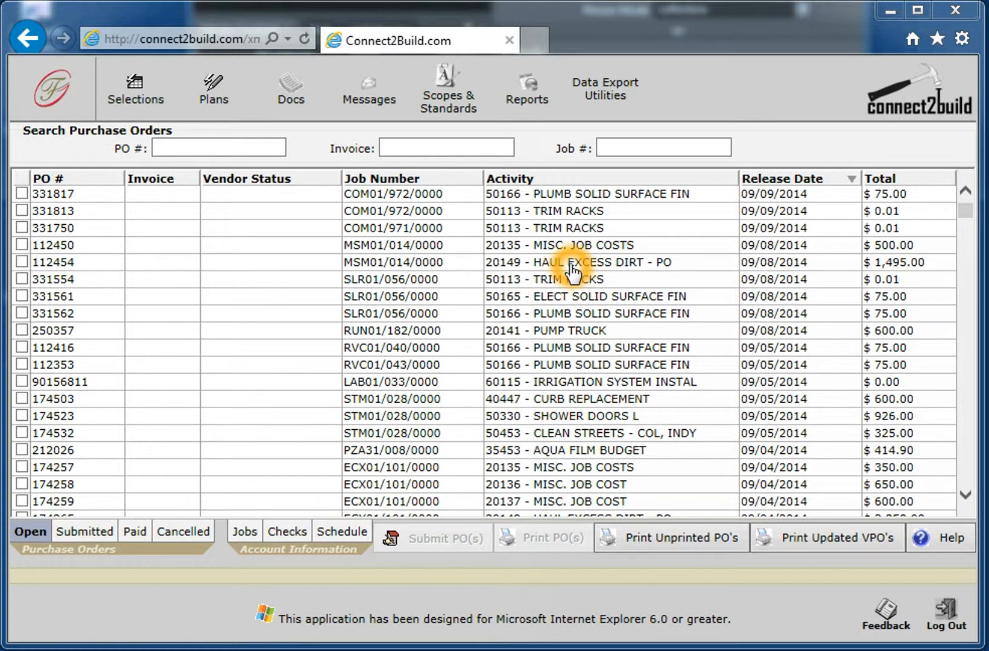
left_click(566, 262)
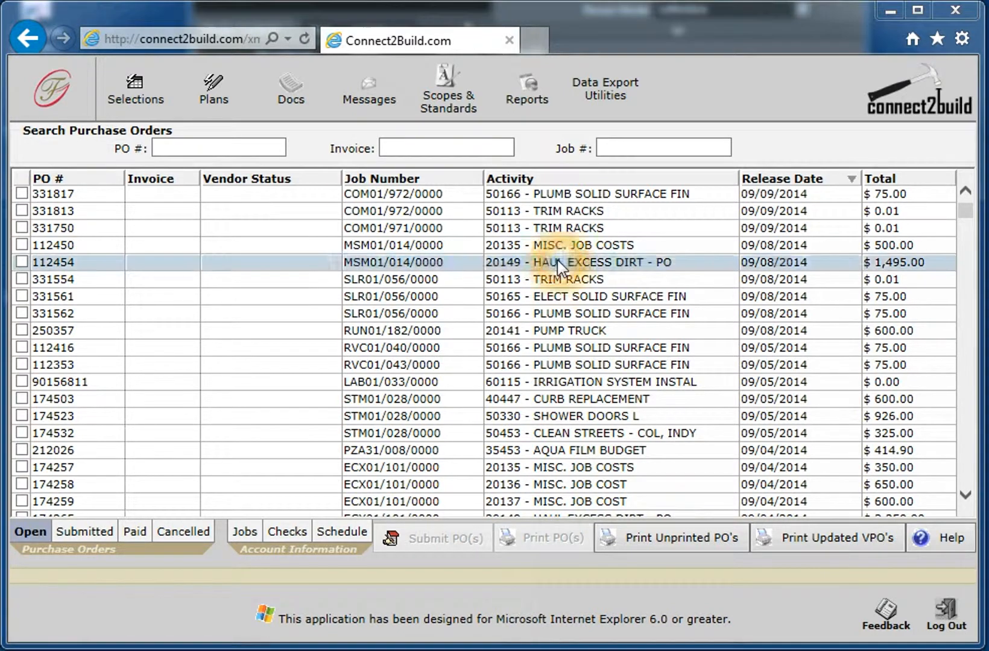
left_click_drag(555, 0, 468, 42)
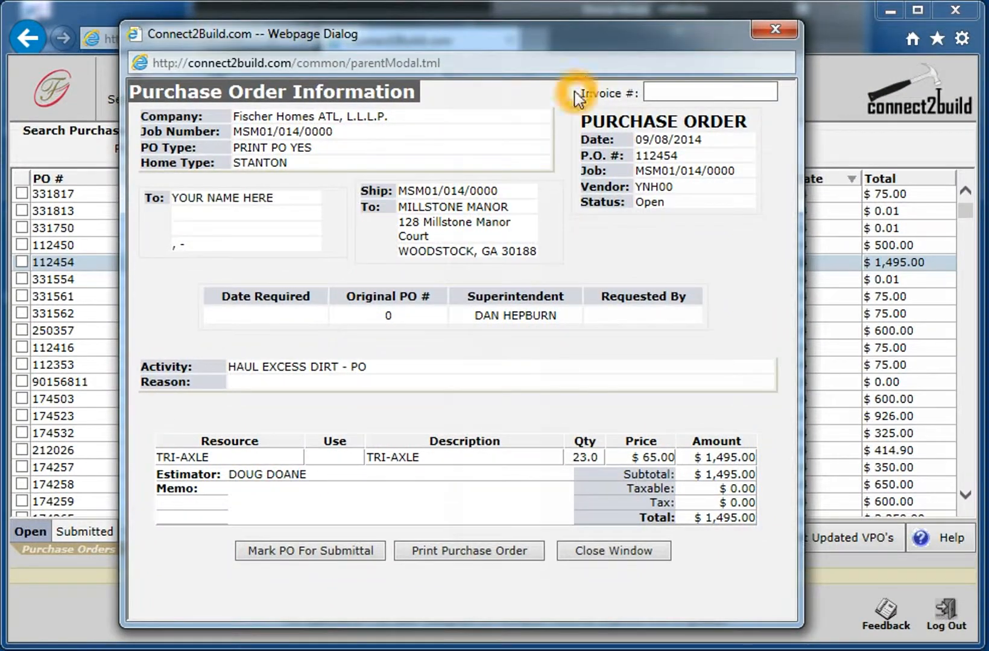
- Examine the purchase order's ship-to address, activity, resource lines, job, vendor and superintendent details
left_click(491, 255)
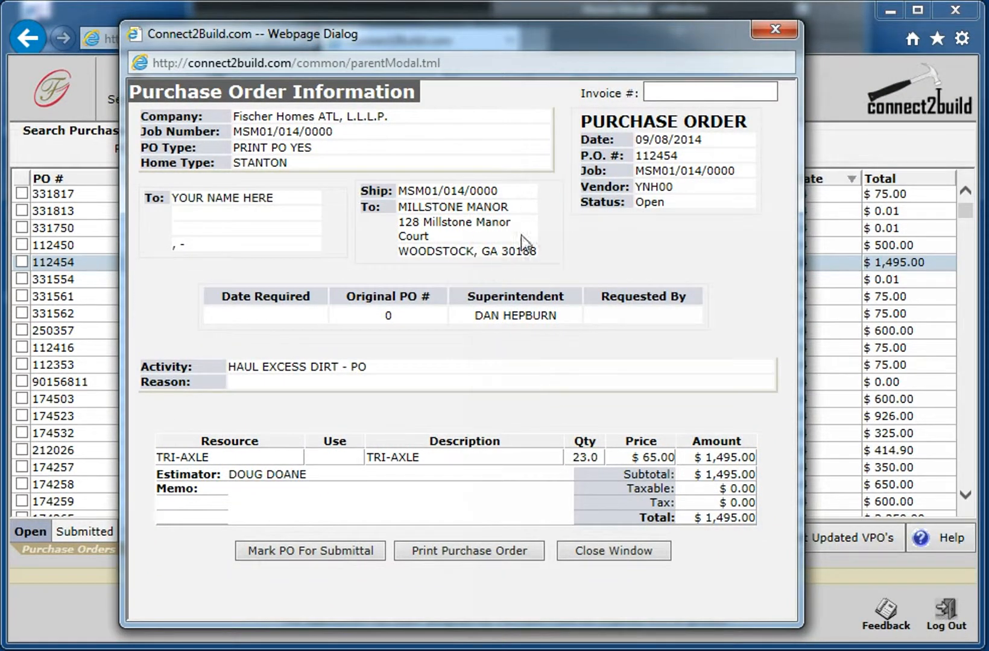
left_click(243, 371)
left_click(243, 371)
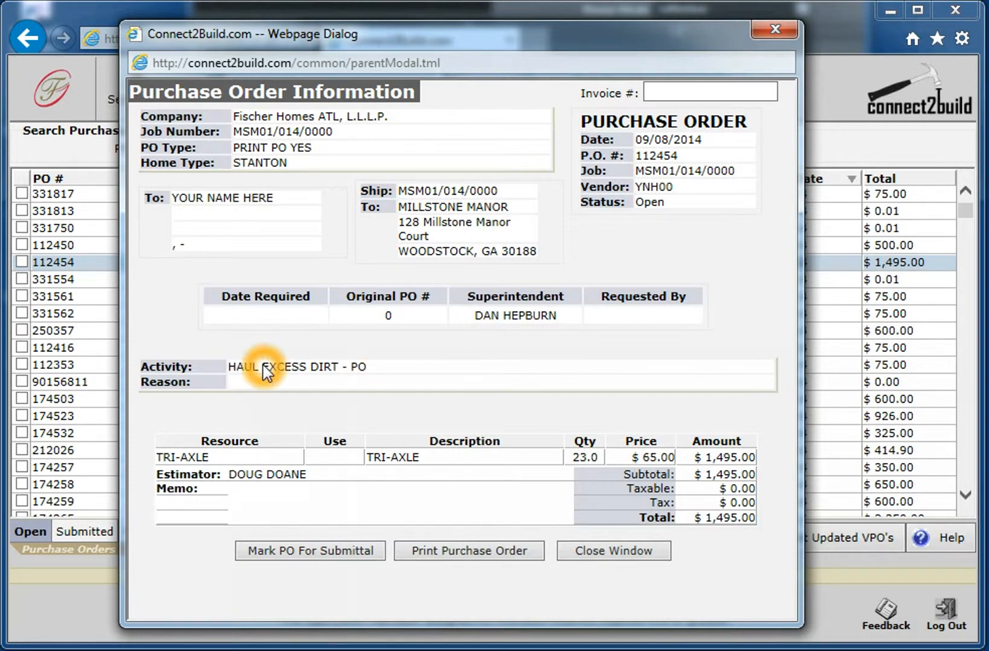
left_click(170, 459)
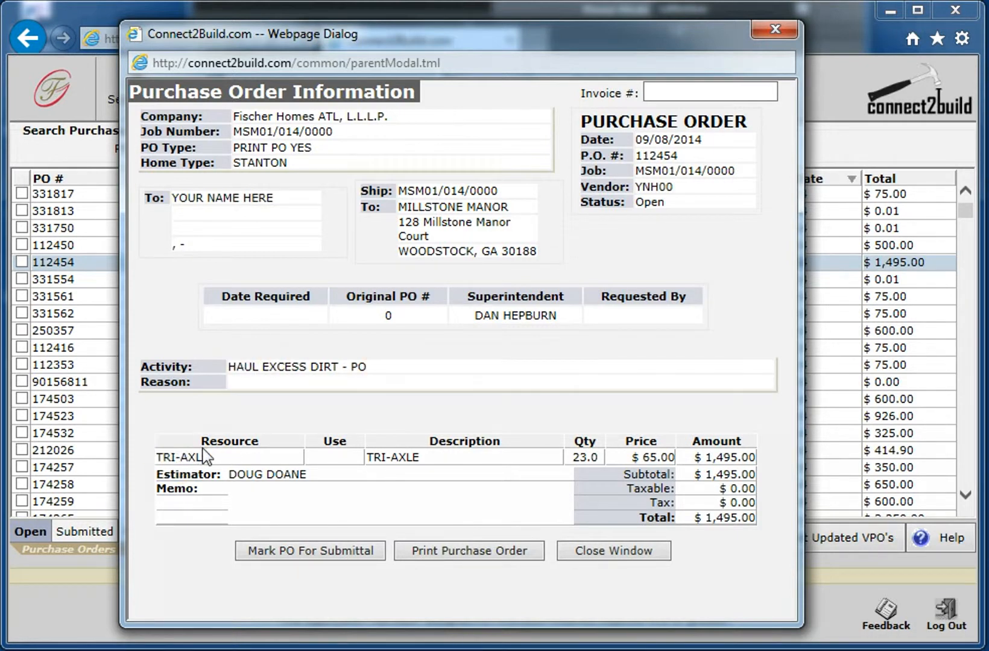
left_click(241, 462)
left_click(431, 289)
left_click(505, 356)
left_click(536, 314)
left_click(644, 173)
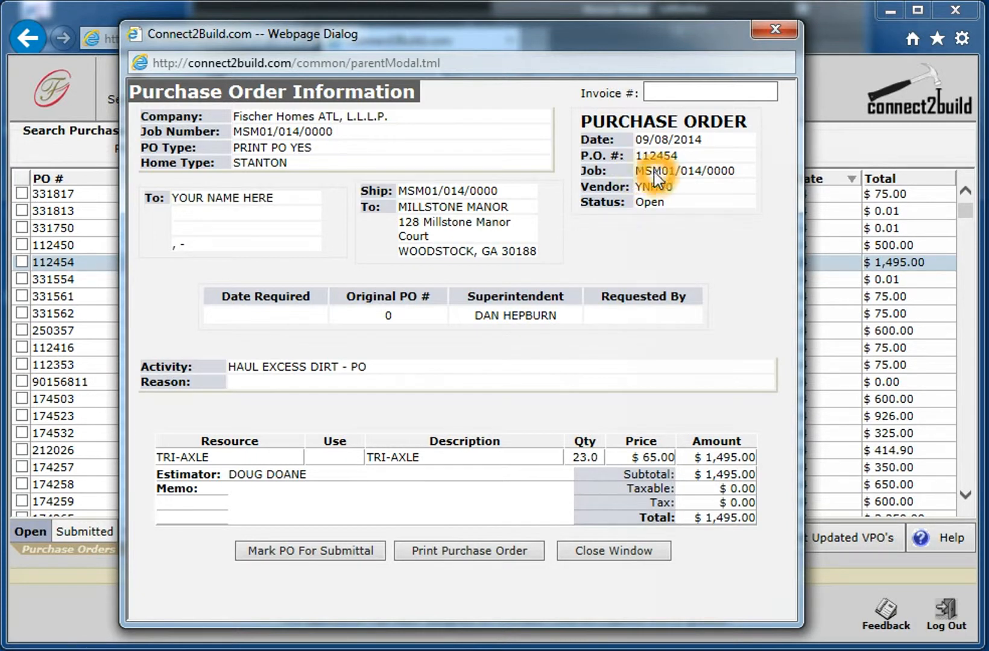
left_click(649, 188)
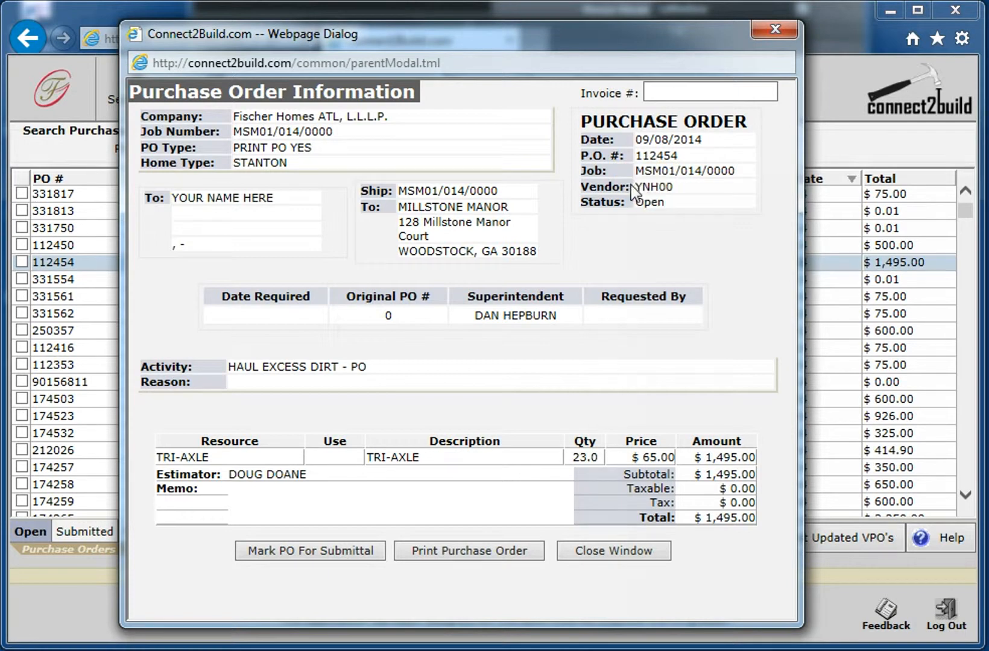
left_click(428, 206)
left_click(506, 322)
left_click(495, 316)
- Look over the purchase order's print and submittal options, then close its details
left_click(459, 552)
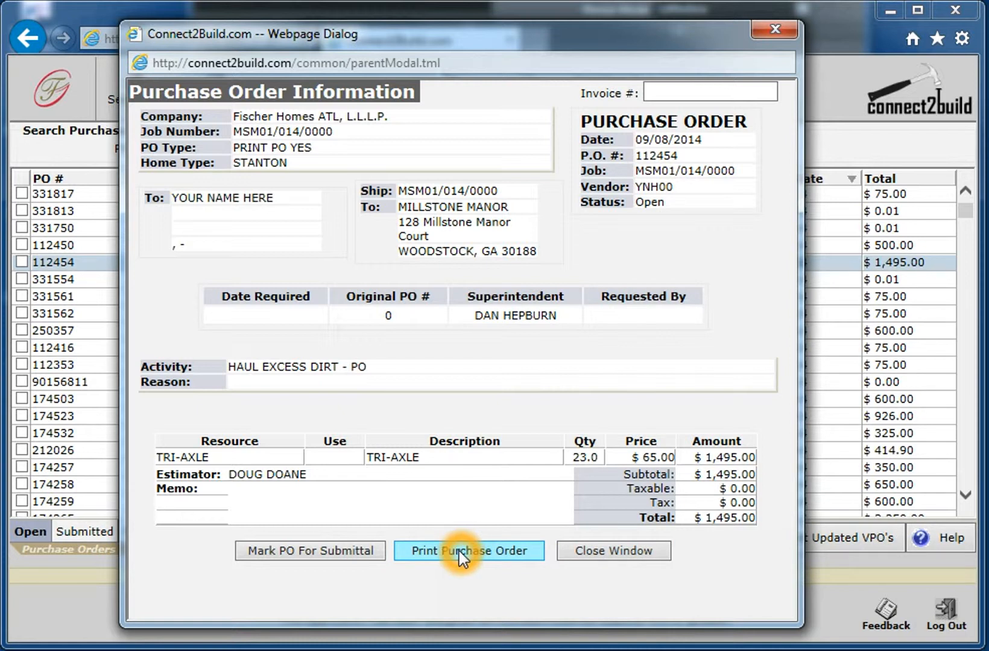
left_click(312, 552)
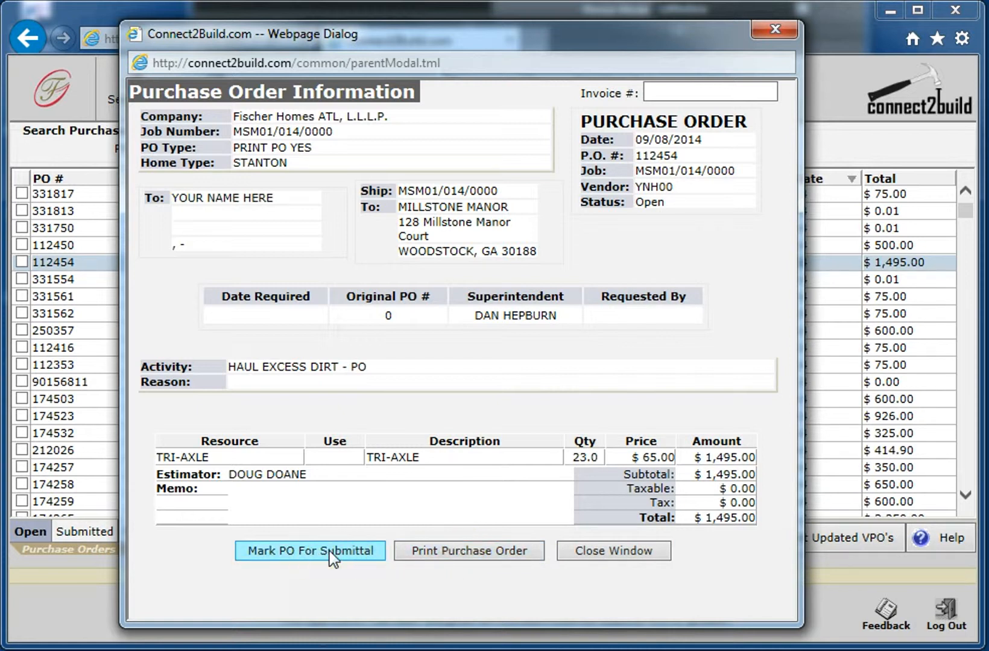
left_click(320, 553)
left_click(303, 554)
left_click(304, 554)
left_click(317, 553)
left_click(331, 552)
left_click(311, 555)
left_click(310, 548)
left_click(326, 551)
left_click(582, 552)
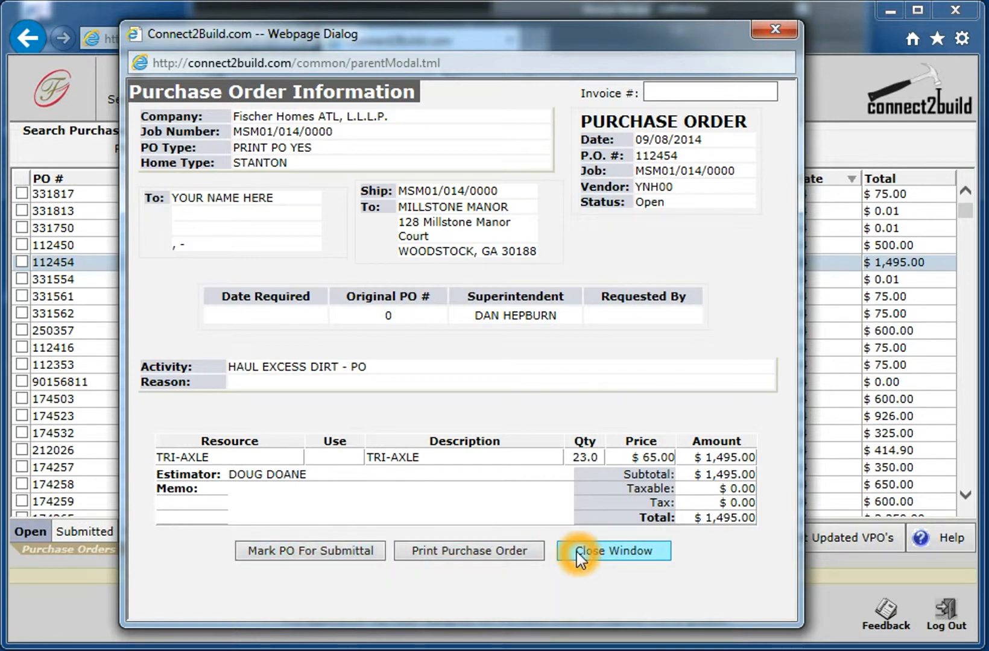
left_click(576, 552)
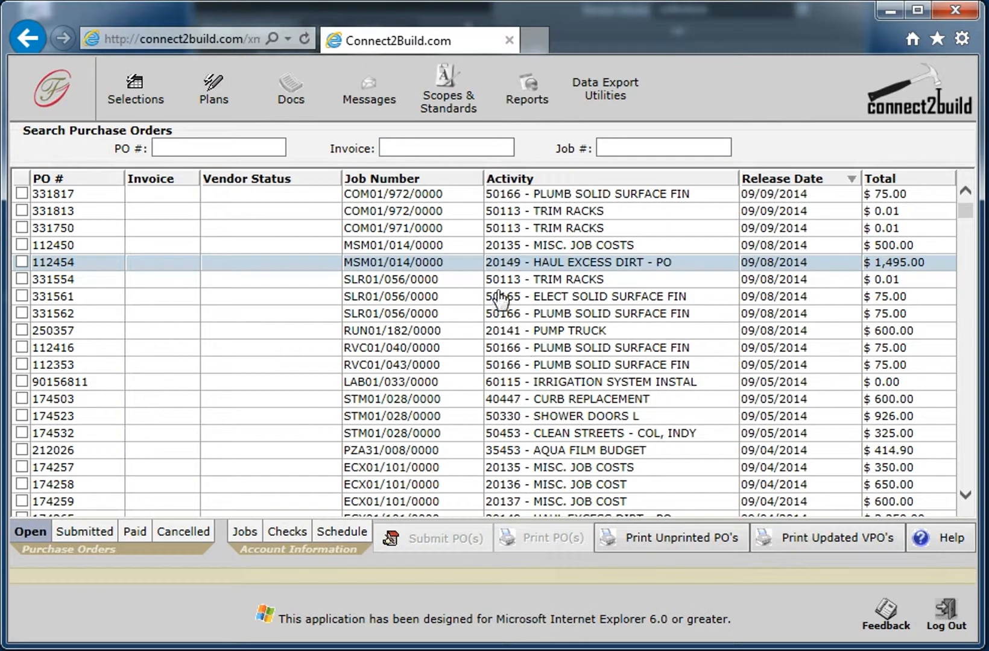
left_click(455, 299)
left_click(352, 316)
left_click(116, 290)
left_click(115, 283)
left_click(25, 260)
left_click(27, 255)
left_click(23, 241)
left_click(29, 261)
left_click(22, 263)
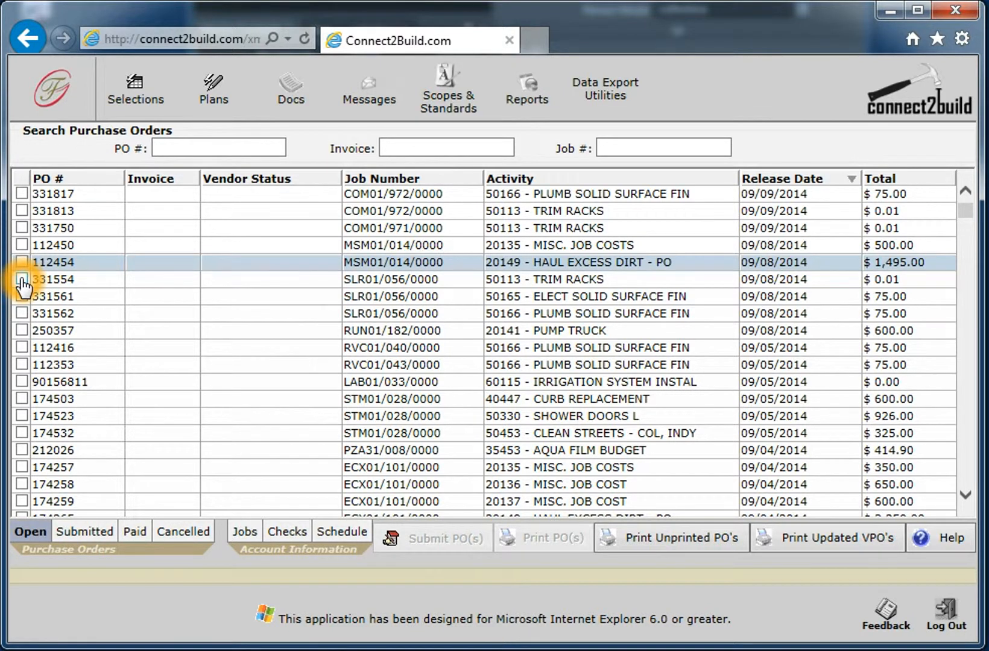
- Select the TRIM RACKS and PLUMB SOLID SURFACE FIN orders of job SLR01/056/0000 and the PUMP TRUCK order of job RUN01/182/0000
left_click(23, 279)
left_click(23, 279)
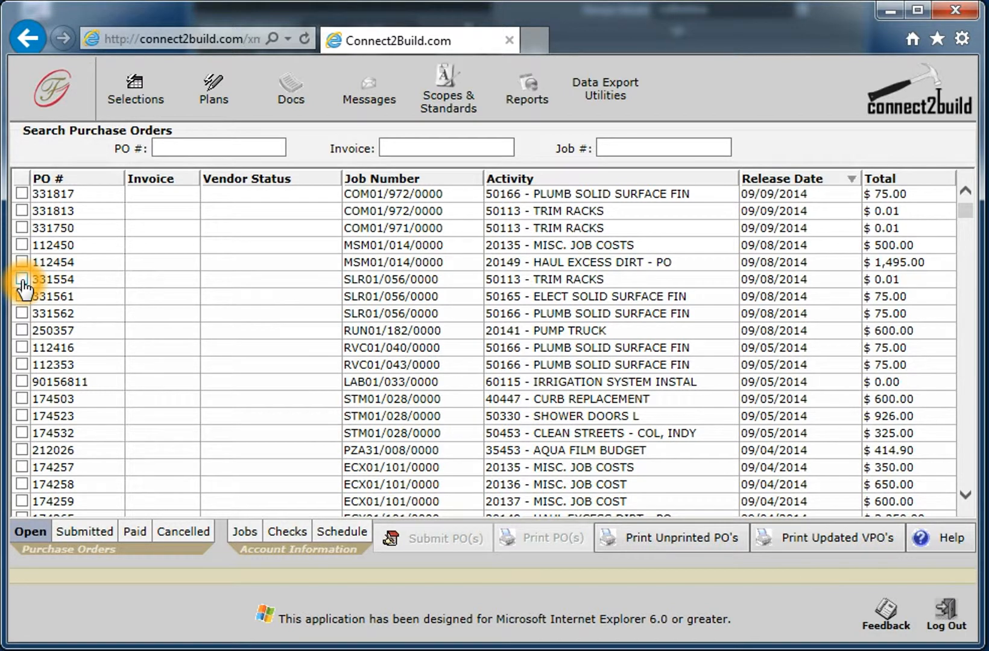
left_click(22, 279)
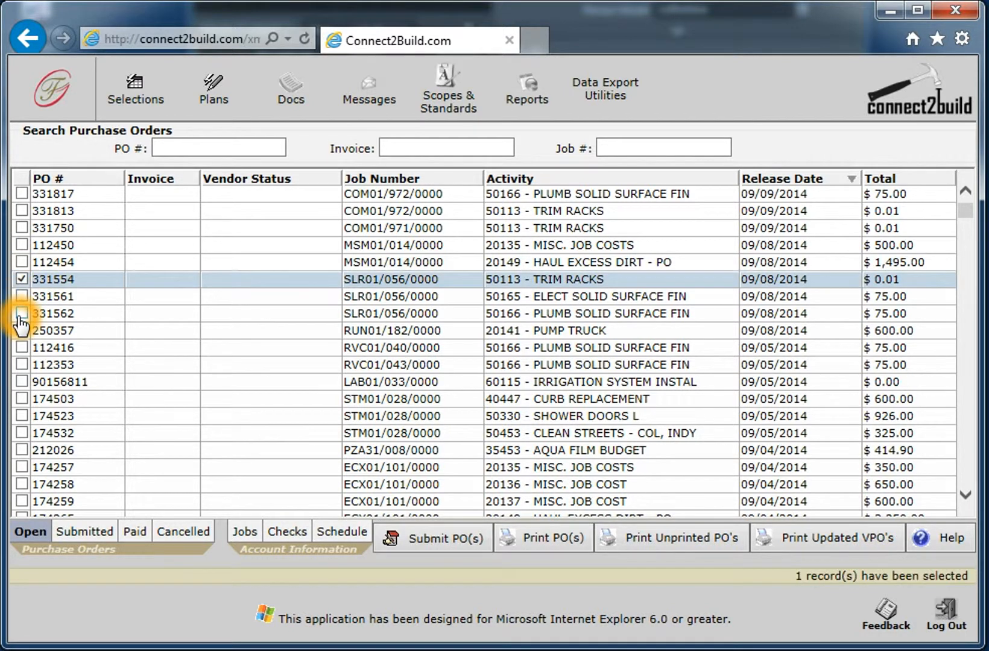
left_click(21, 313)
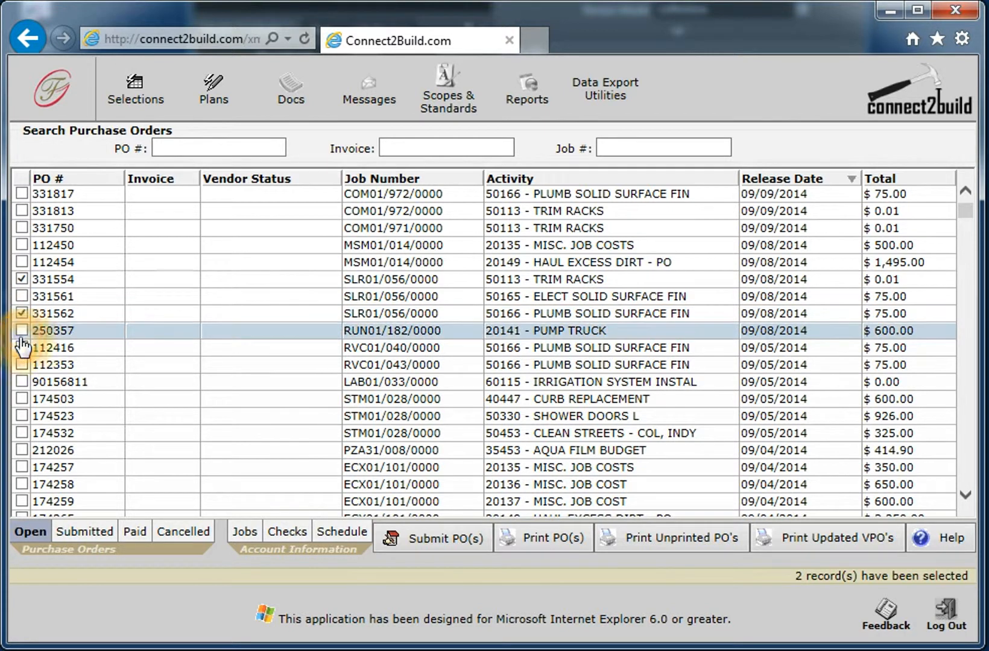
left_click(22, 331)
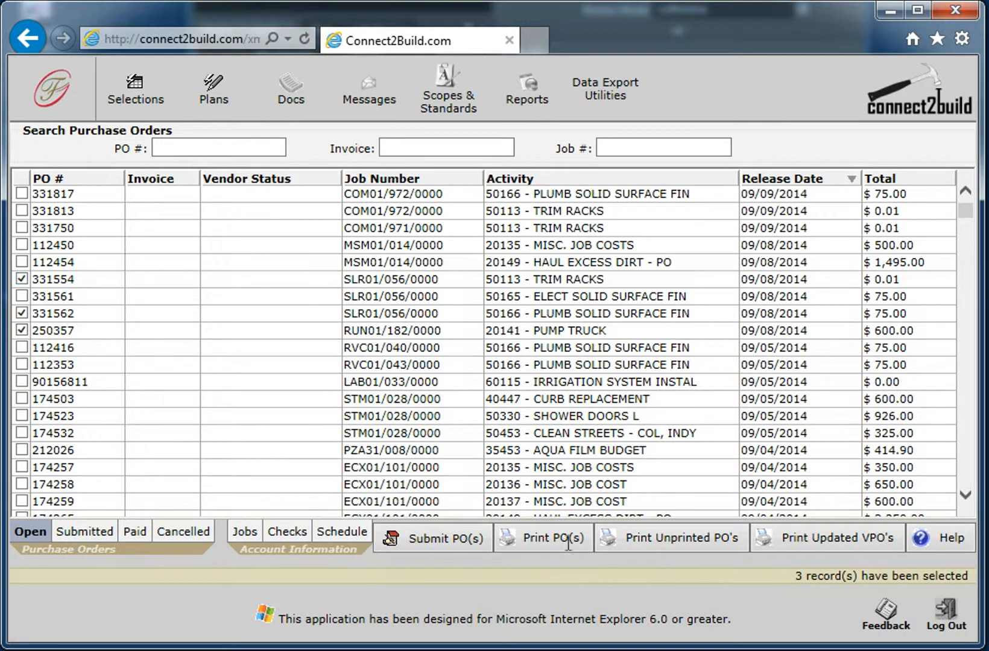
- Start printing the selected purchase orders, choose the Epson Stylus NX420(Network) printer, and cancel the print dialog
left_click(541, 543)
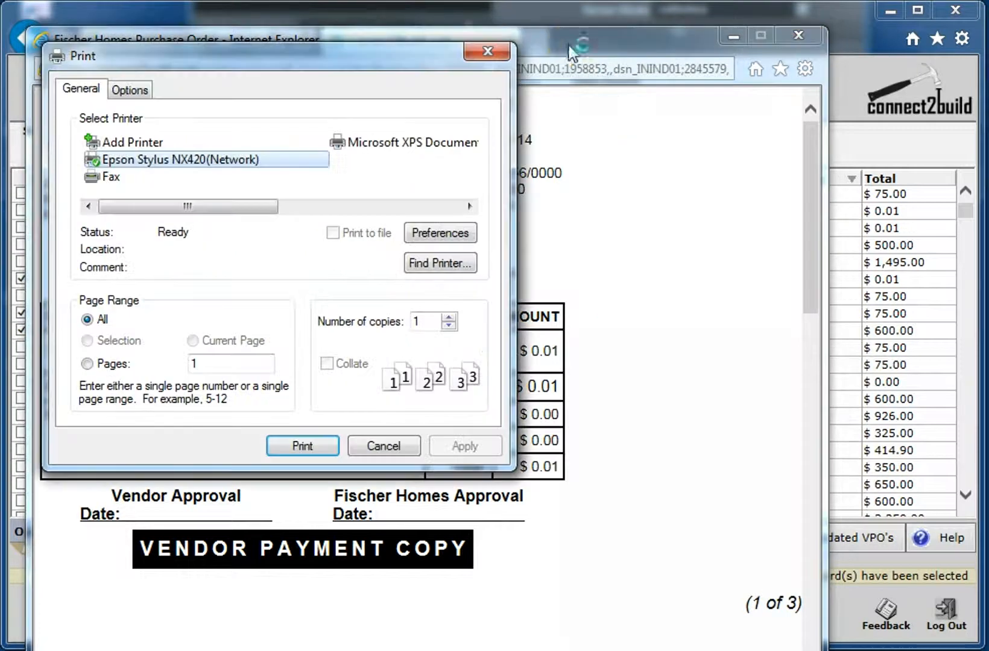
left_click(227, 164)
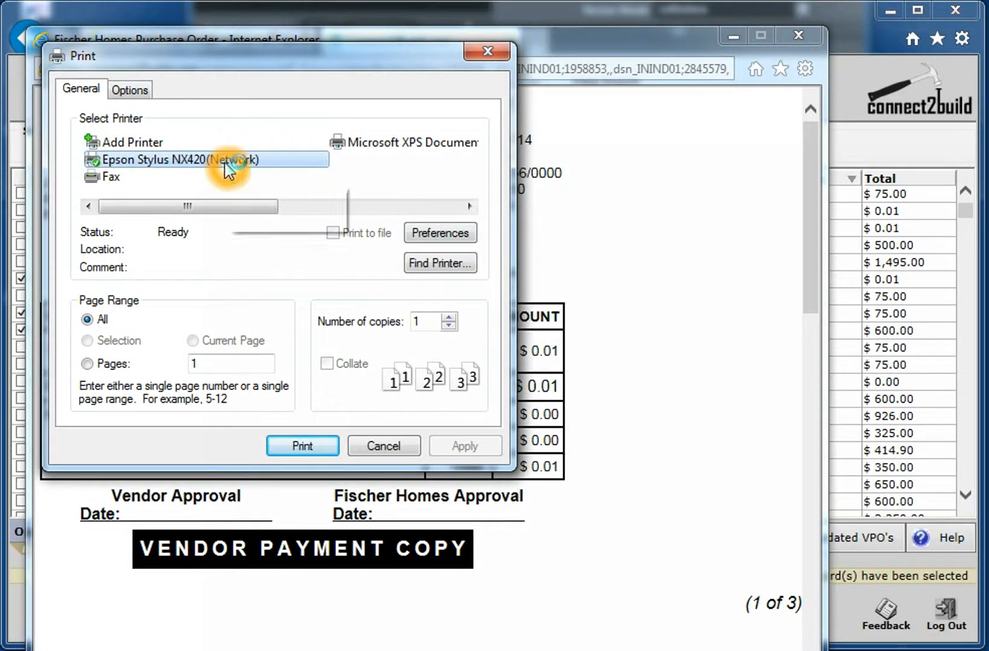
left_click(199, 173)
left_click(256, 163)
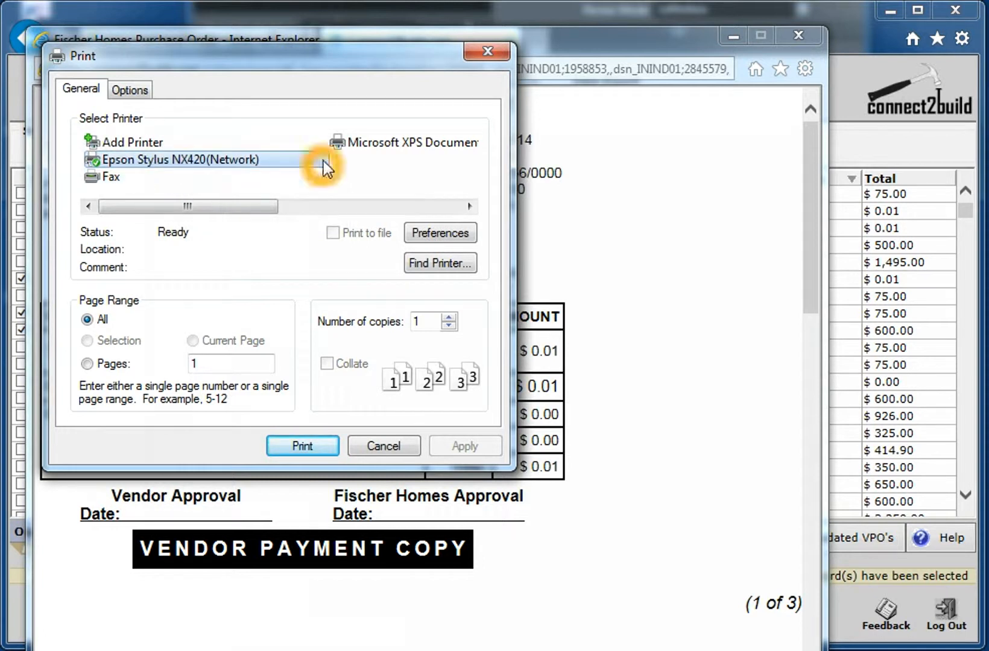
left_click(320, 458)
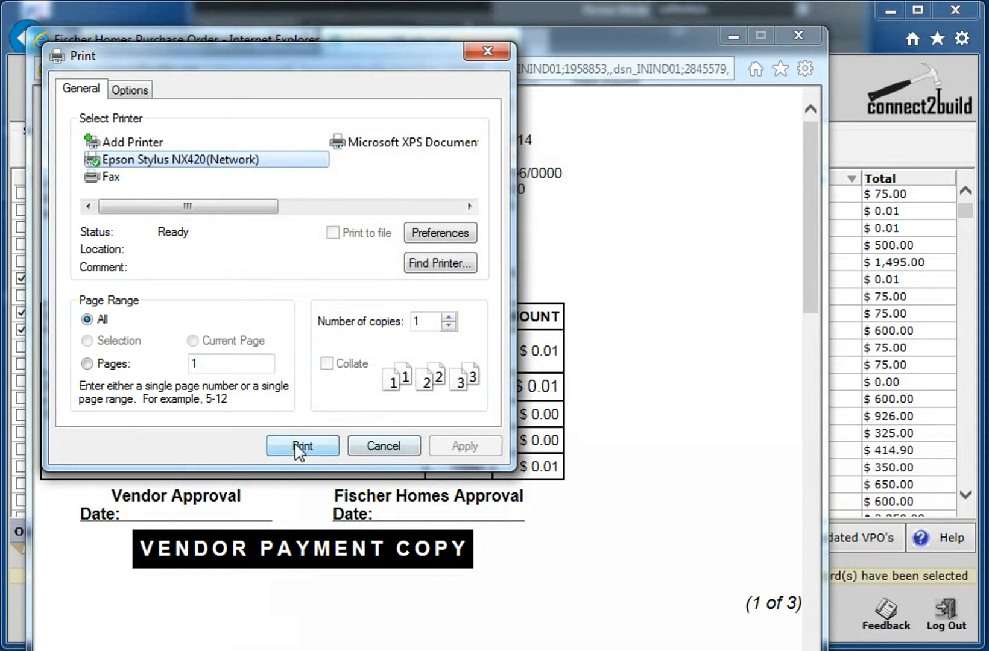
left_click(203, 162)
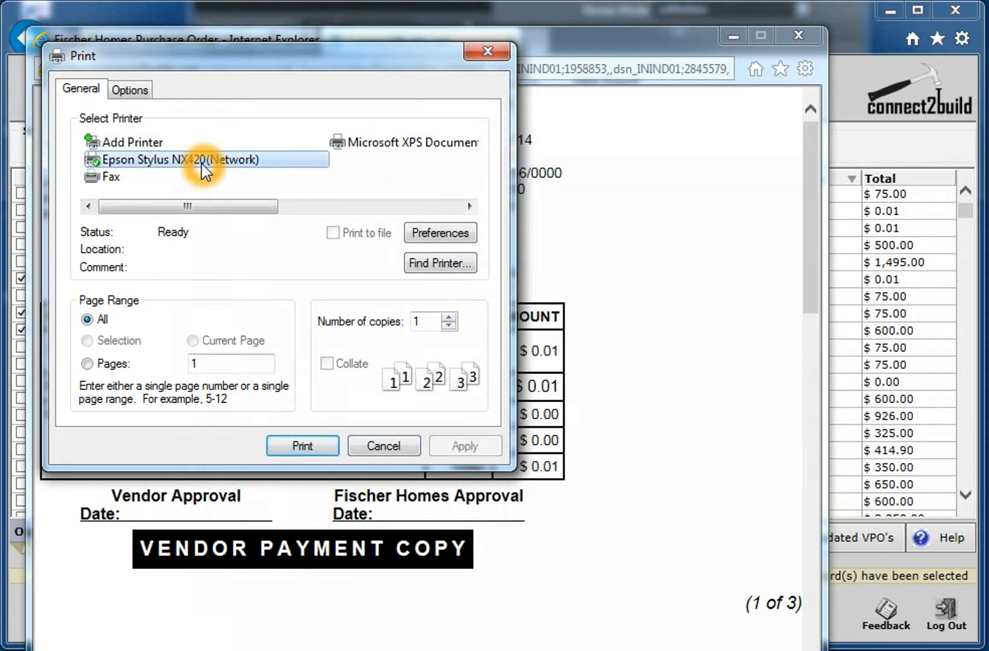
left_click(210, 165)
left_click(309, 446)
left_click(389, 448)
left_click(378, 447)
- Review the printable copies of the selected purchase orders and close their window
left_click(487, 336)
left_click_drag(812, 241, 820, 196)
left_click_drag(815, 145, 785, 551)
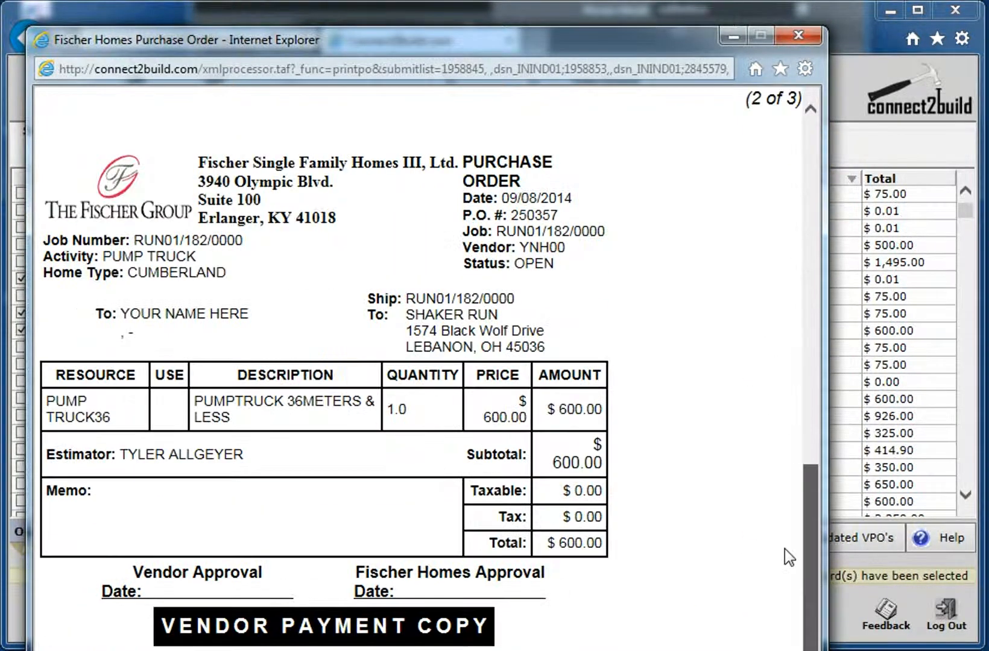
left_click(798, 36)
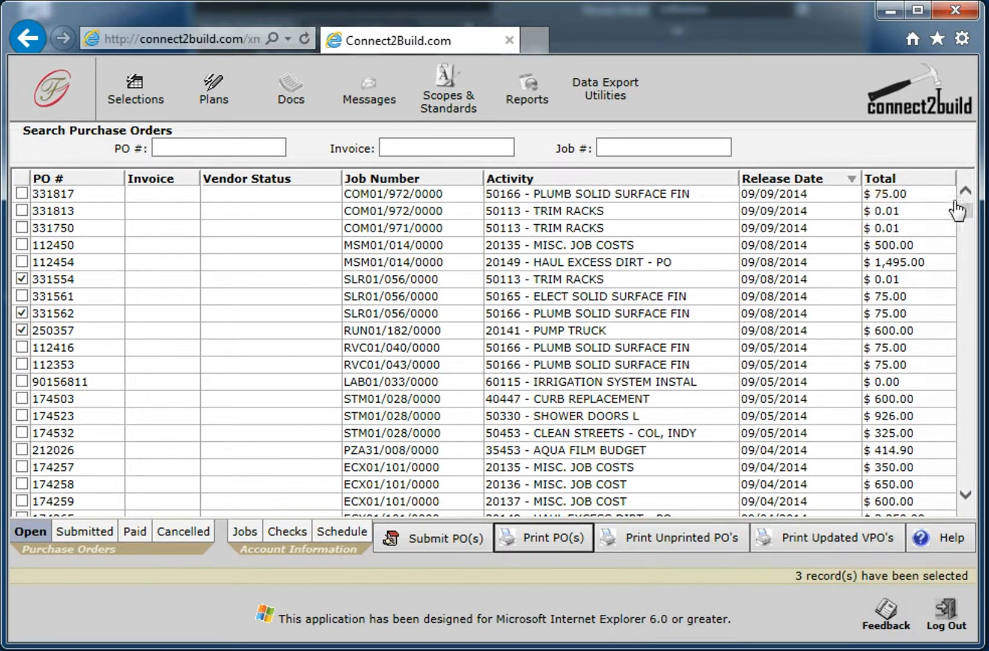
mouse_move(964, 216)
left_mouse_down()
mouse_move(965, 481)
mouse_move(961, 198)
left_mouse_up()
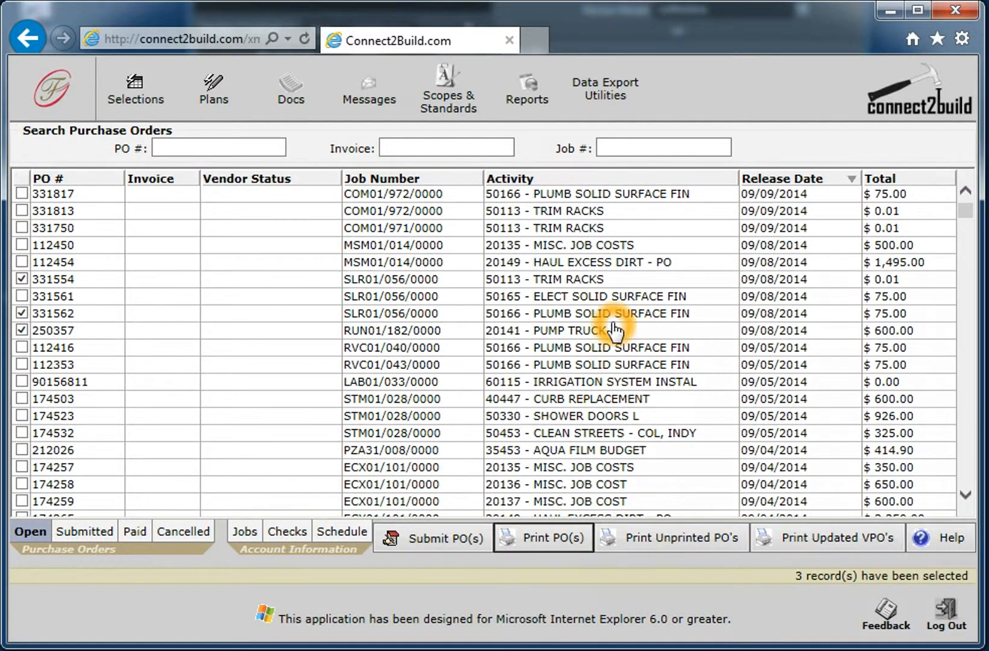
left_click(564, 536)
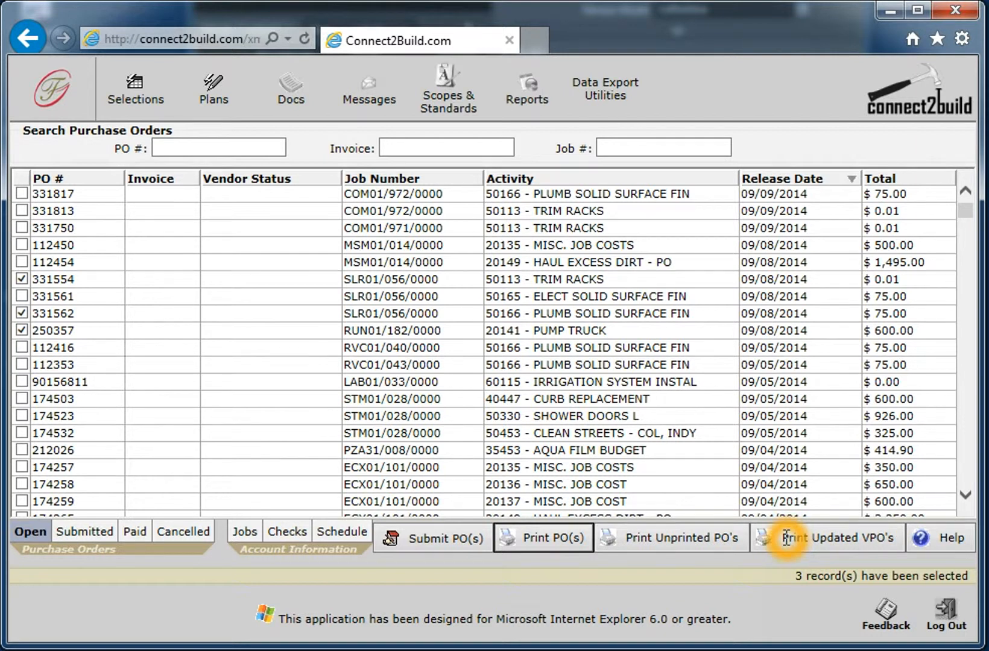
left_click(785, 540)
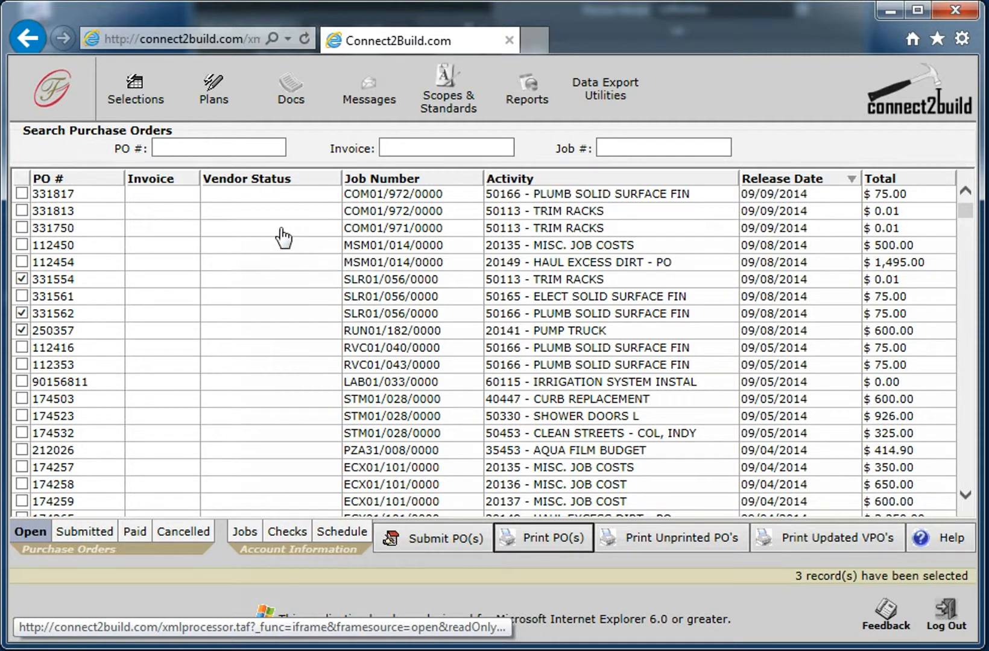
left_click(175, 235)
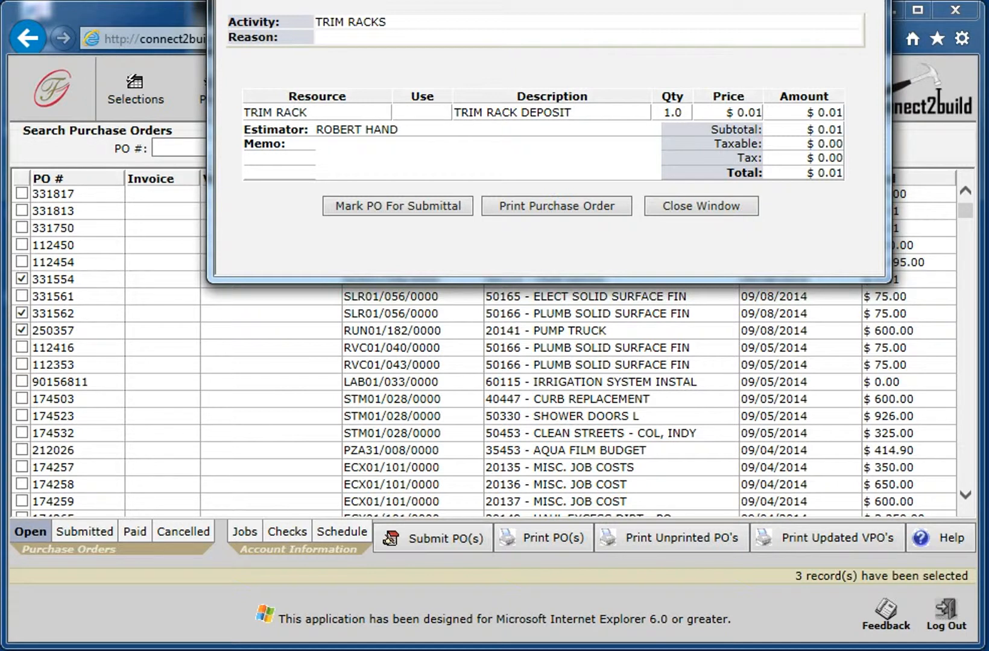
left_click(867, 0)
- Open the vendor status of the first-listed PLUMB SOLID SURFACE FIN order, job COM01/972/0000, and set its status to P
left_click(283, 211)
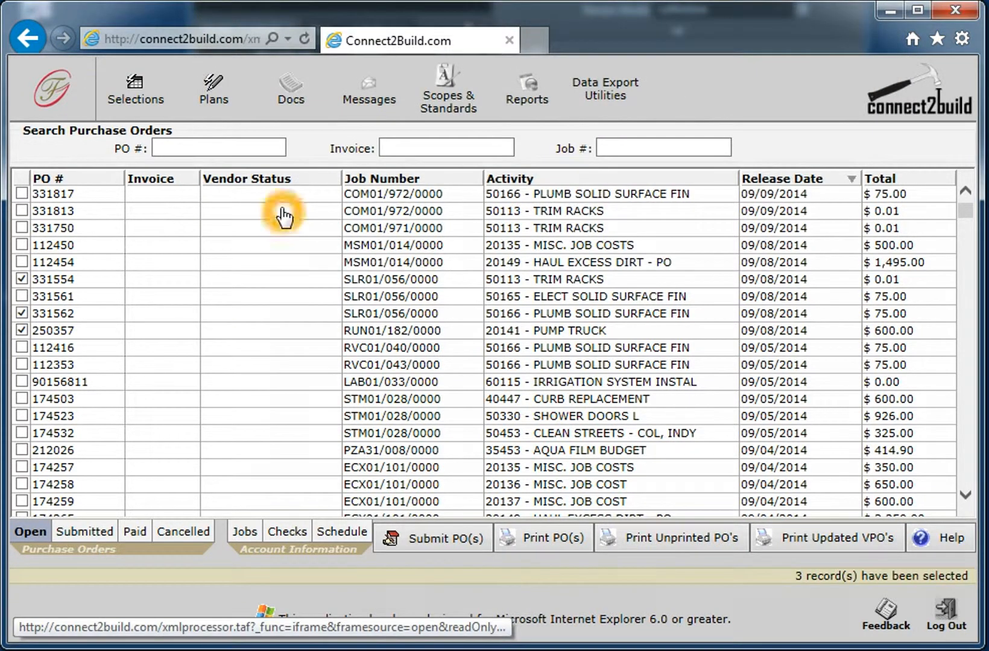
left_click(286, 195)
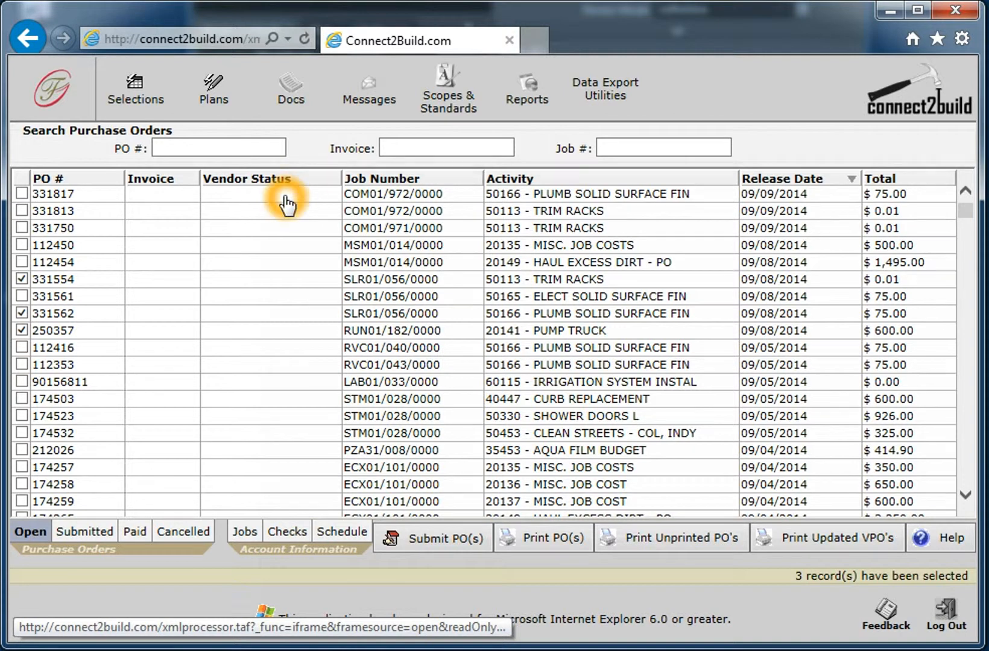
left_click(282, 193)
left_click(290, 195)
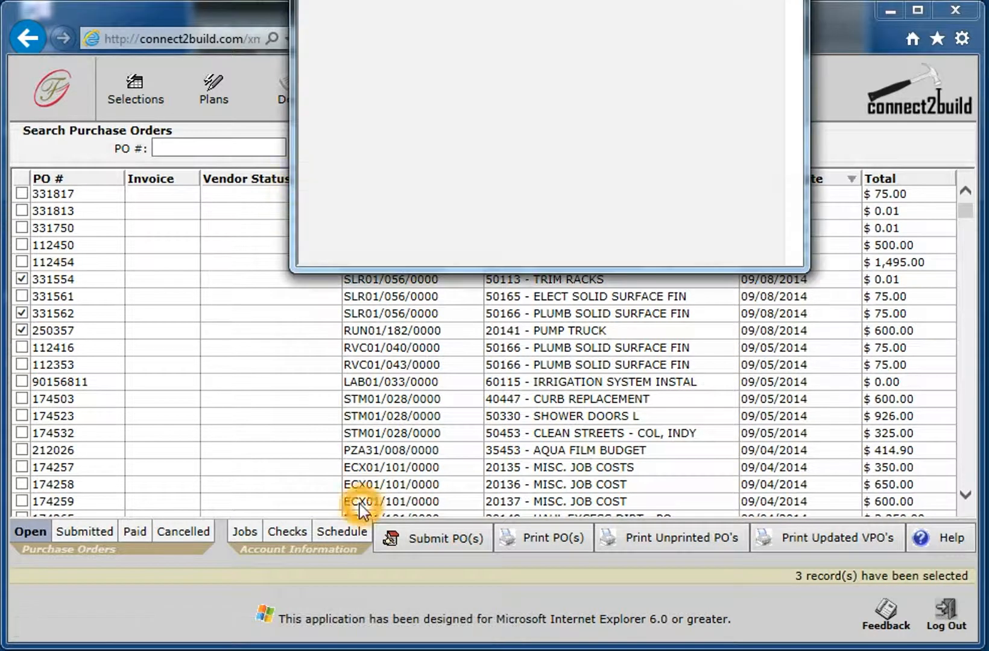
left_click_drag(471, 0, 412, 57)
left_click(349, 151)
left_click(350, 160)
left_click(328, 158)
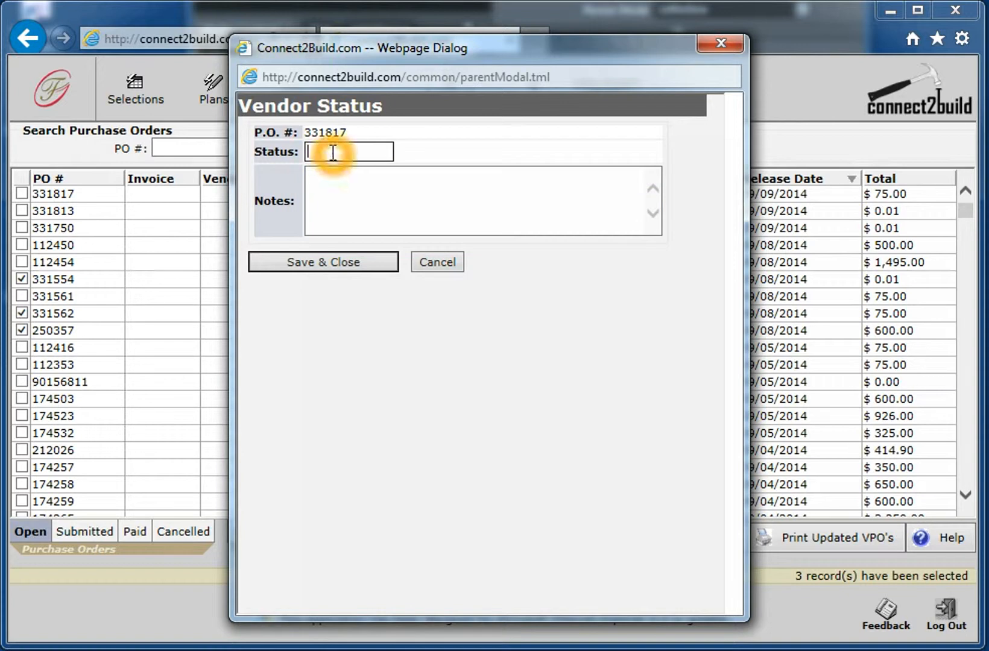
left_click(328, 155)
left_click(329, 154)
left_click(341, 154)
left_click(347, 153)
left_click(323, 151)
left_click(341, 156)
type("p")
key("BackSpace")
type("P")
key("Tab")
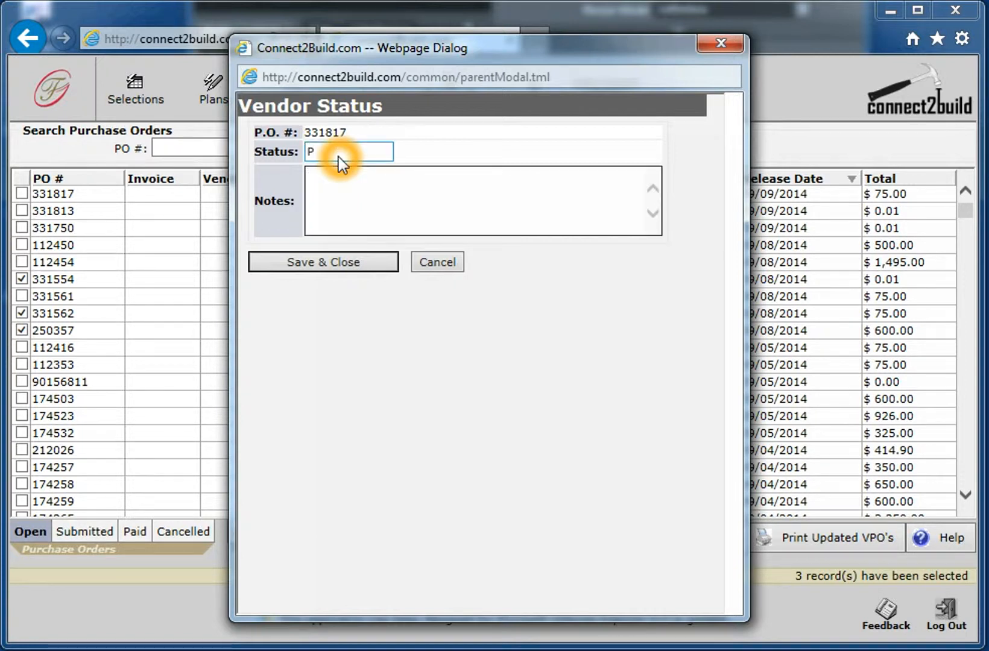
- Add the note "PRINTED ON 12/11/14" to the vendor status and save it
type("PRINTED ON 12/11/14")
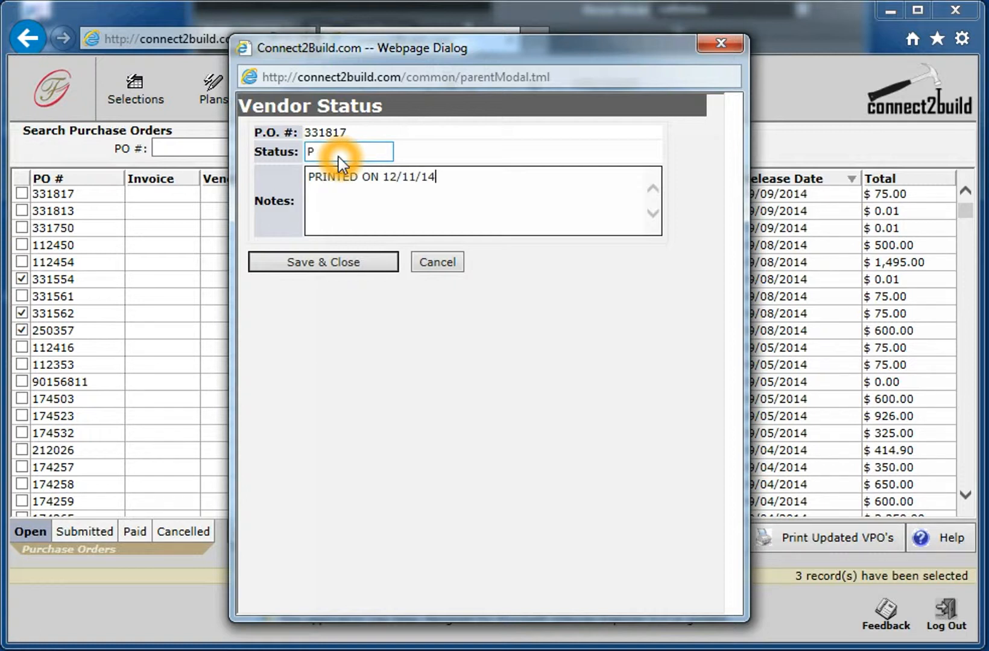
left_click(332, 261)
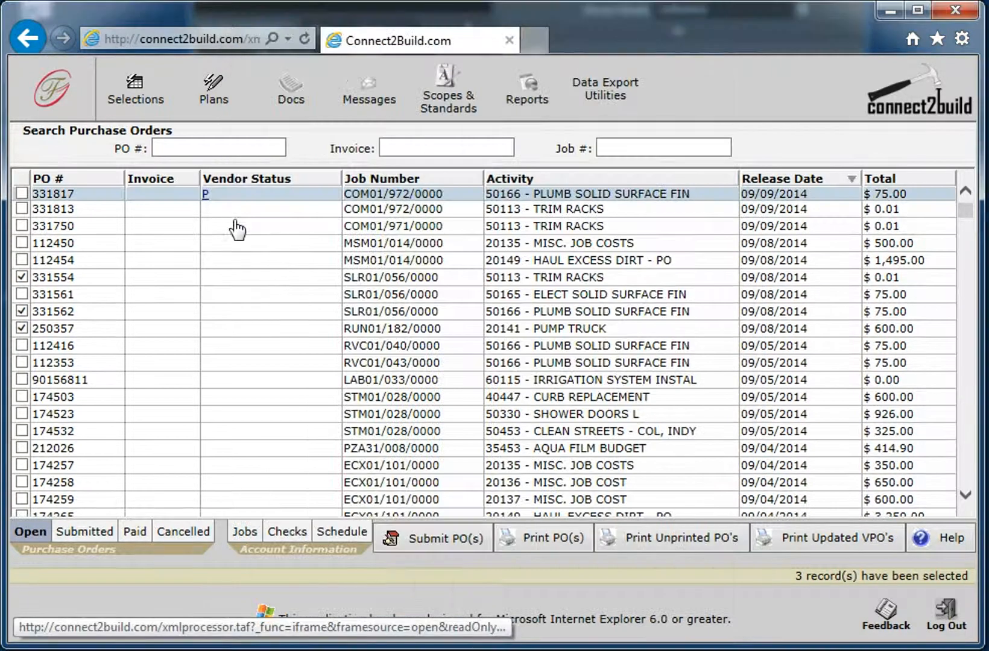
- Open the purchase order information of the first-listed PLUMB SOLID SURFACE FIN order, review it and close its window
left_click(207, 194)
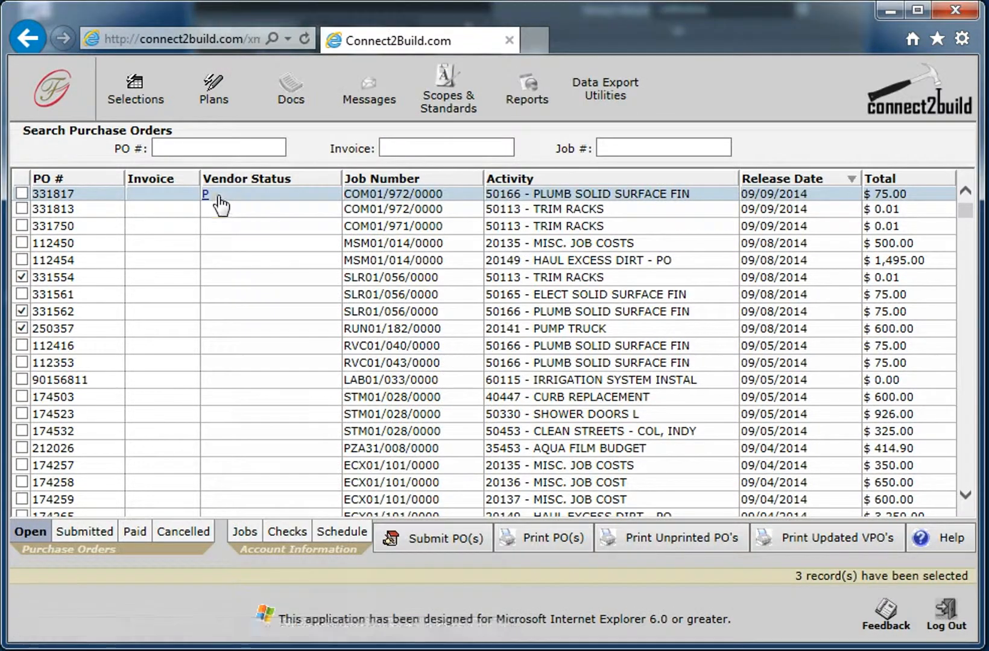
left_click(208, 195)
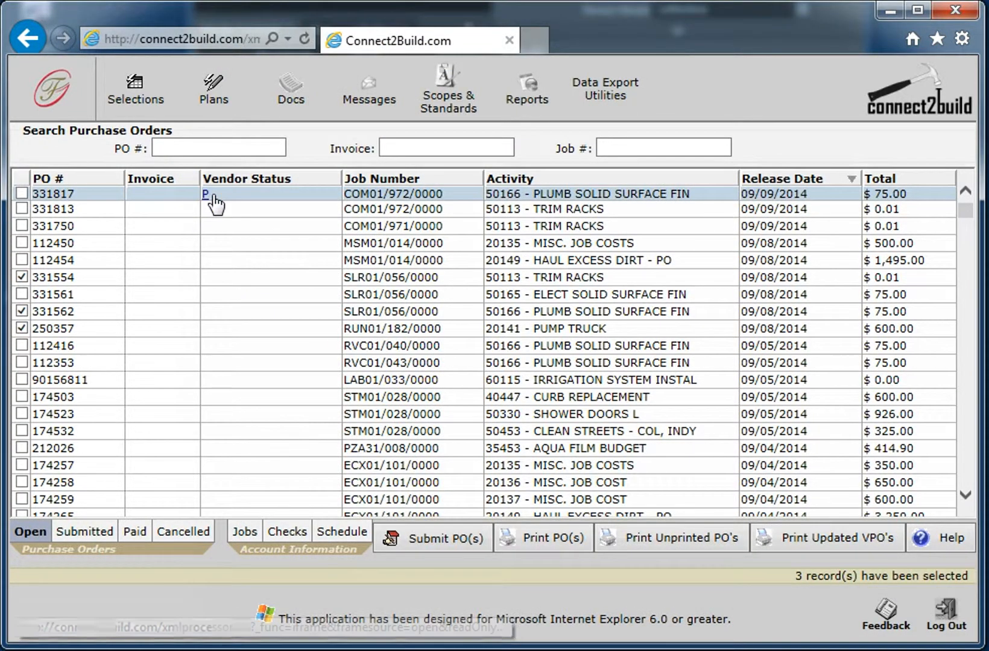
left_click(239, 195)
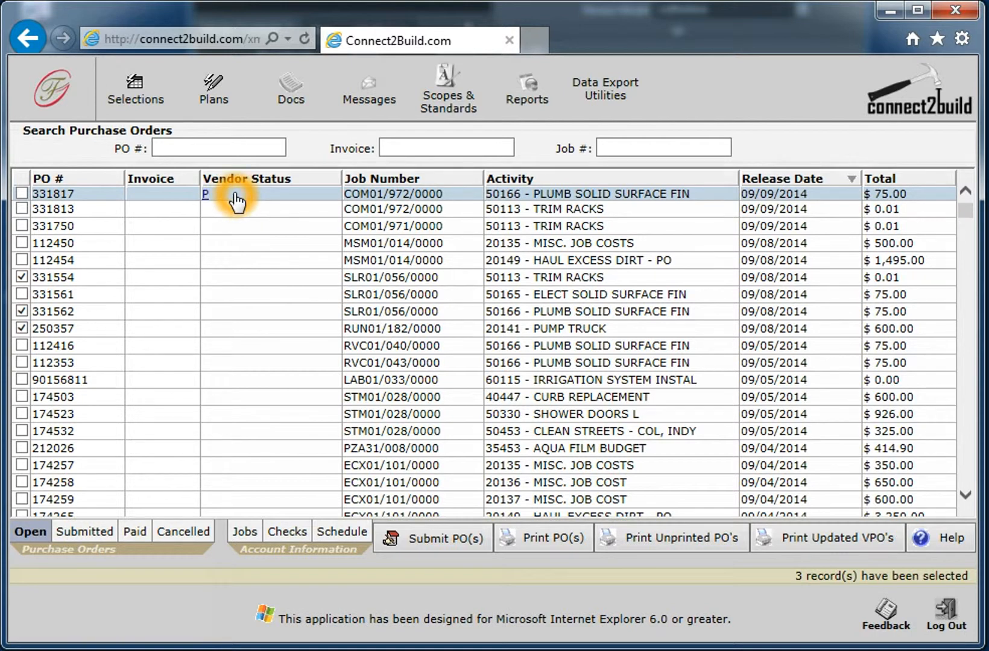
left_click(234, 196)
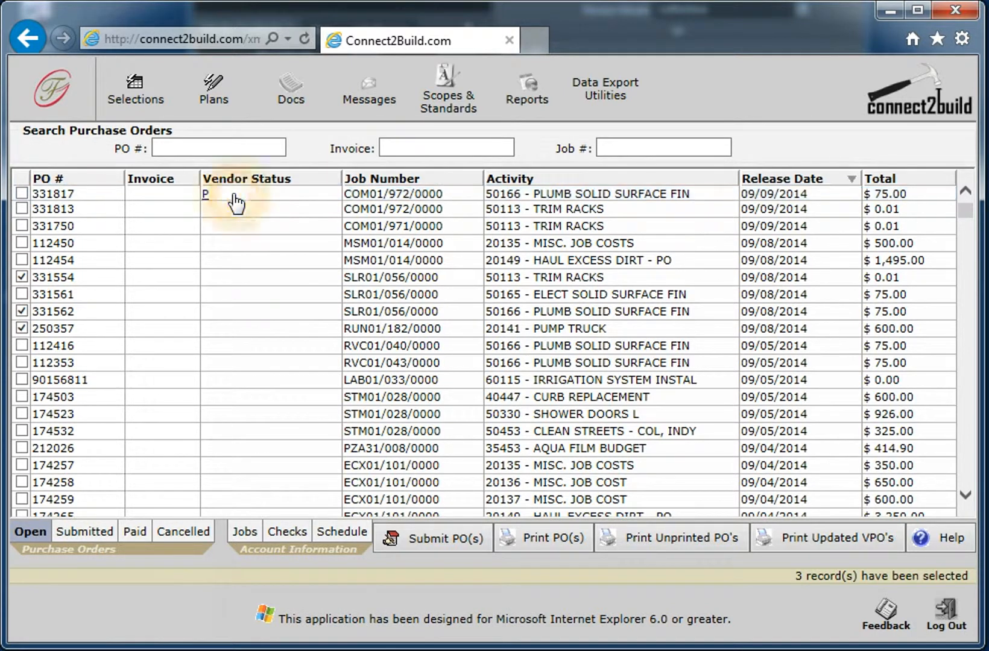
left_click_drag(434, 0, 283, 48)
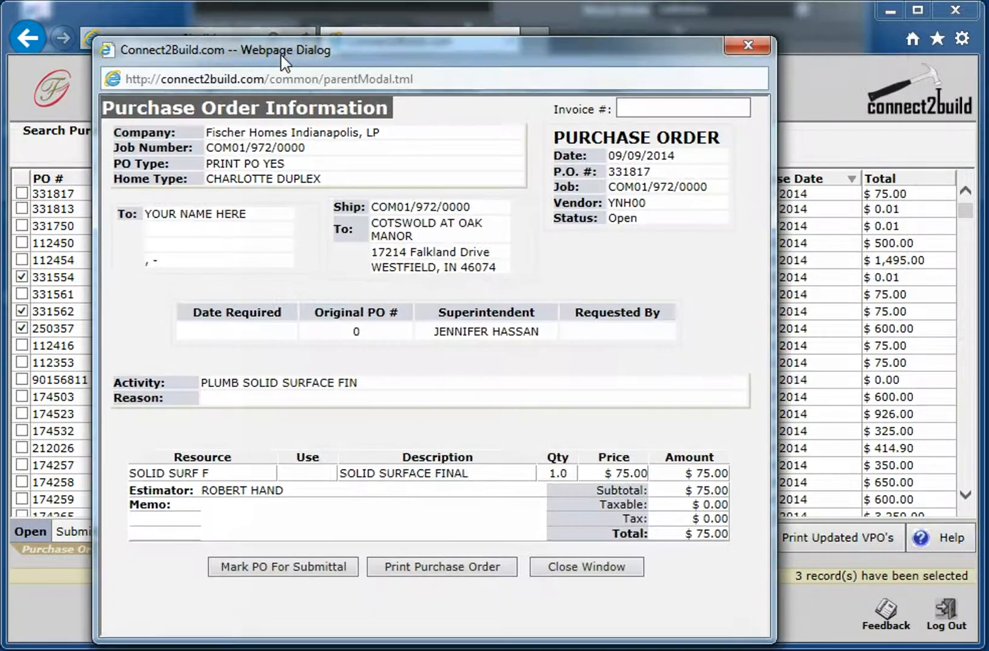
left_click(583, 562)
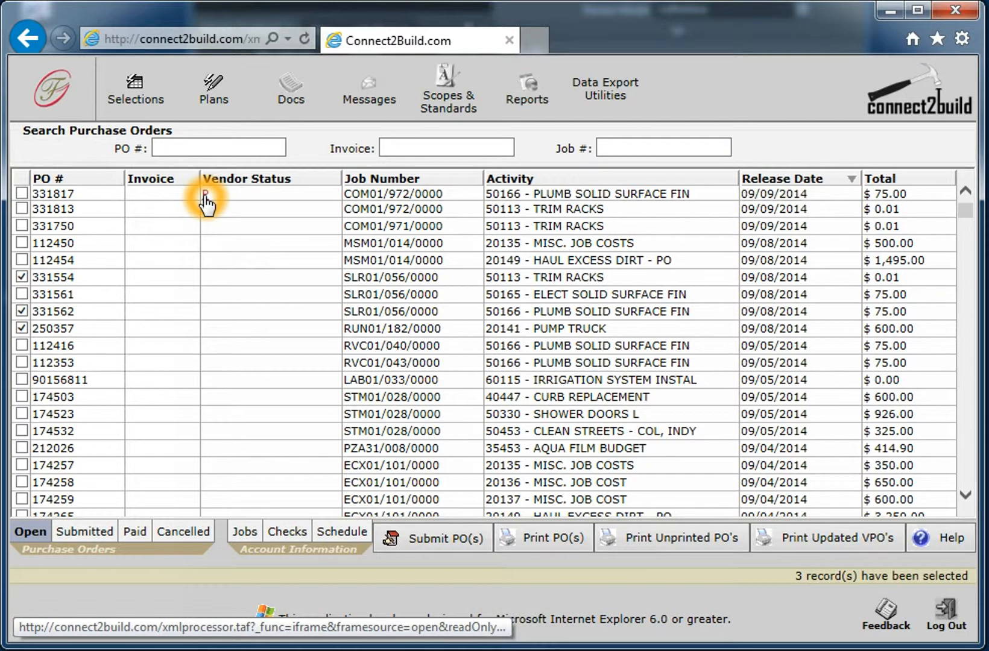
- Reopen the vendor status of the first-listed PLUMB SOLID SURFACE FIN order and set its status to PF
left_click(205, 195)
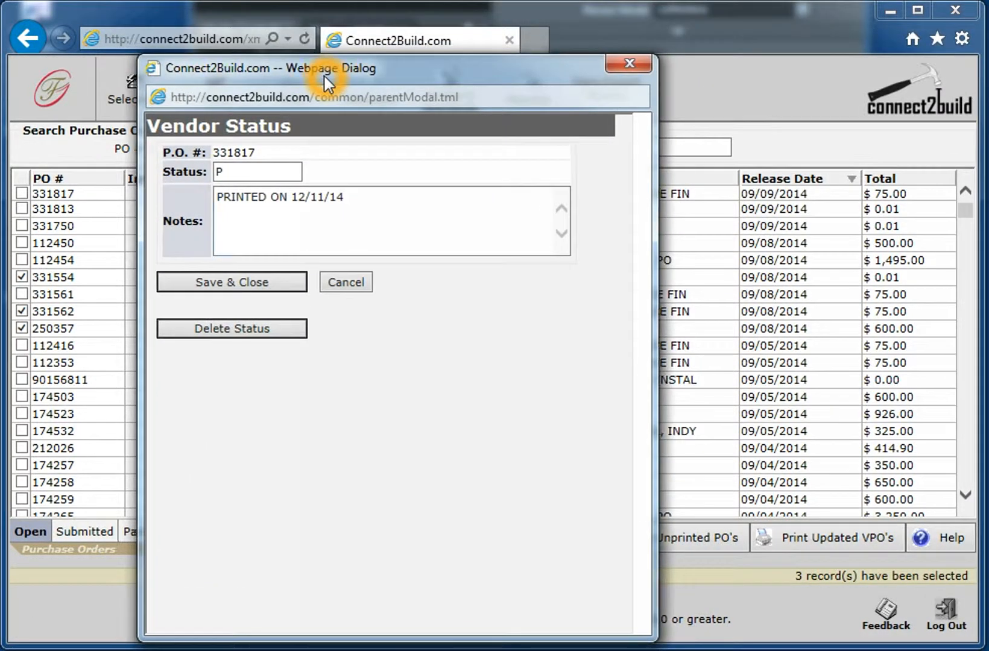
left_click(245, 194)
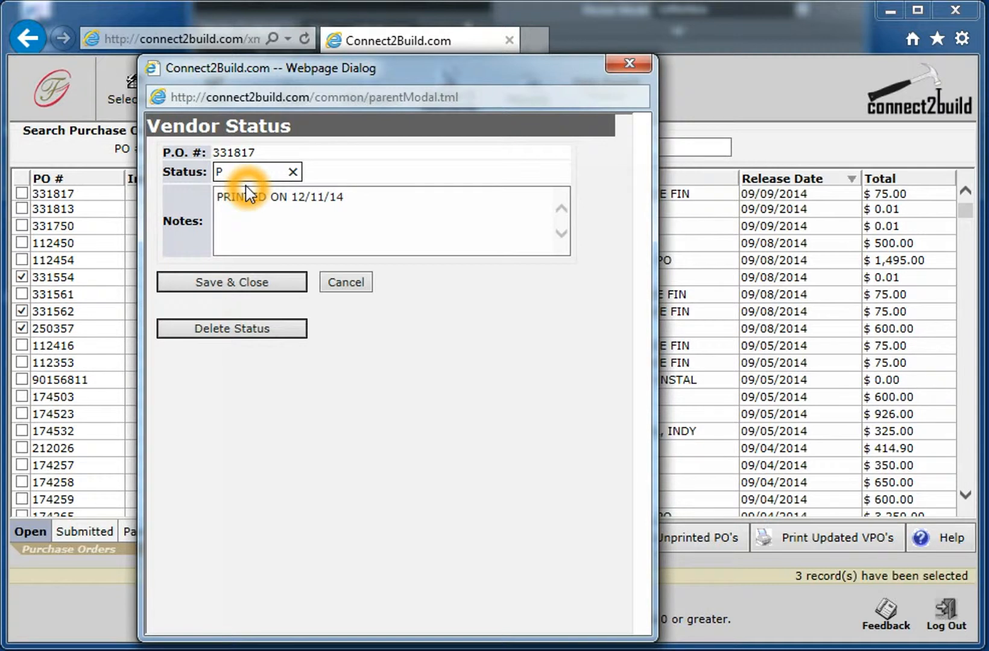
key("Tab")
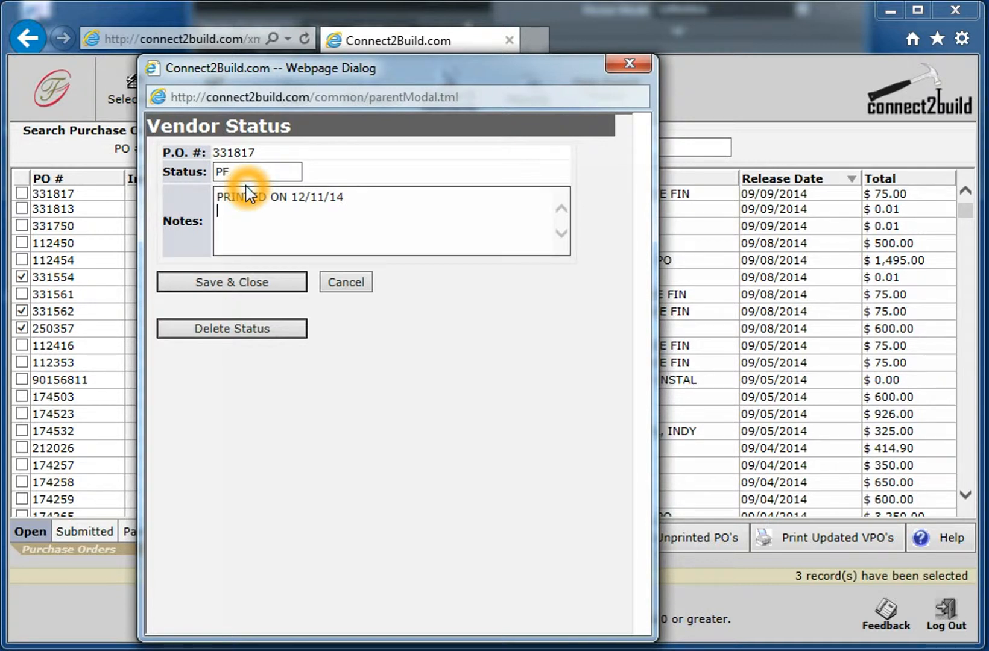
- Add a second note line "COMPLETED WORK ON 12/12/14" to the vendor status and save it
key("Return")
type("COMPLETED WORK ON")
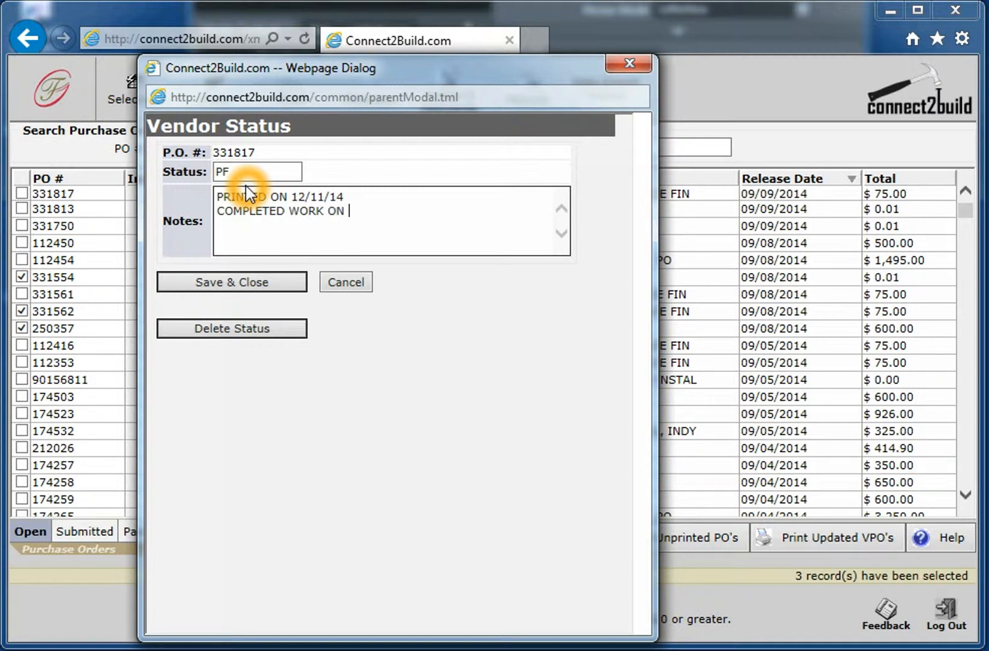
type(" 12/12/14")
left_click(252, 294)
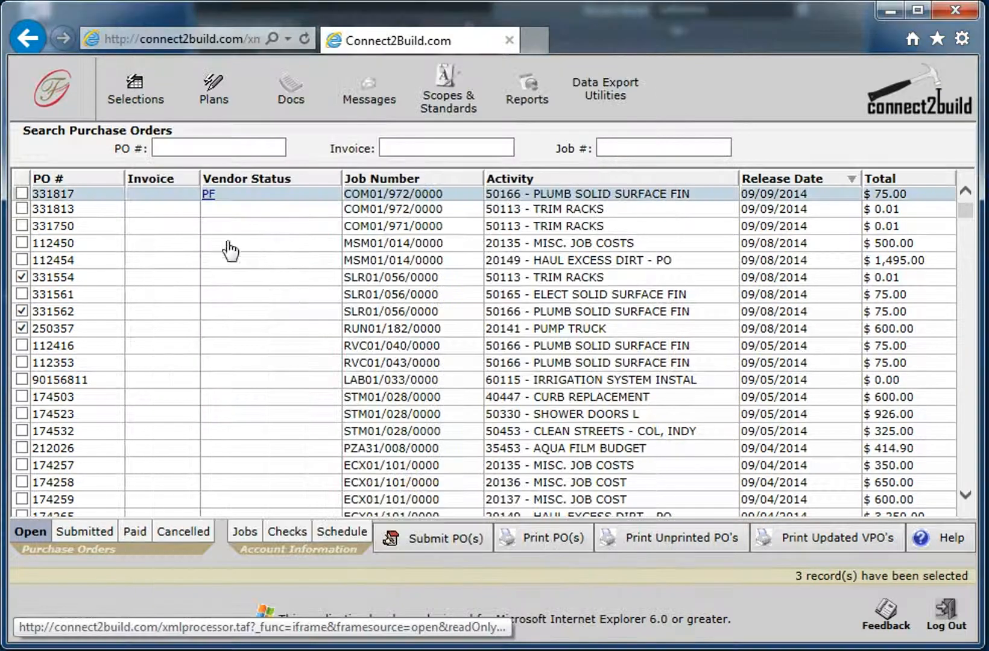
- Open the PF vendor status of the first-listed purchase order again
left_click(212, 196)
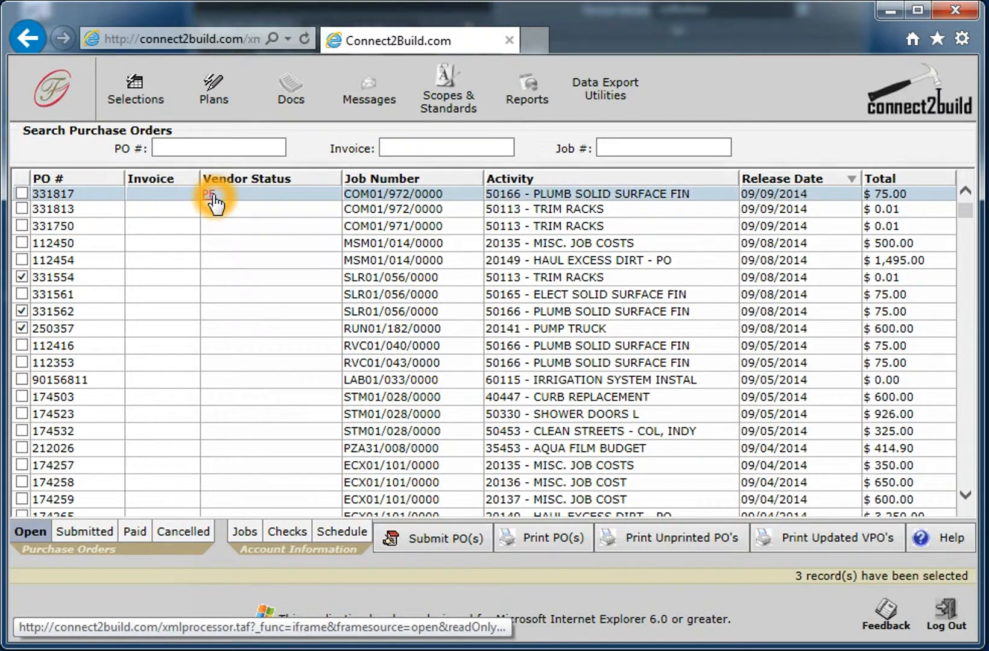